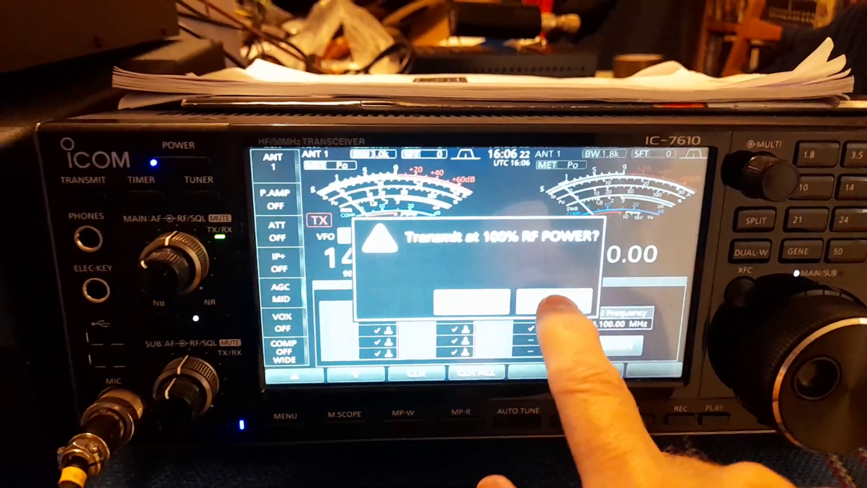
Step: Confirm transmitting at 100% RF power to run the 14.100 MHz DPD adjustment checks
click(552, 302)
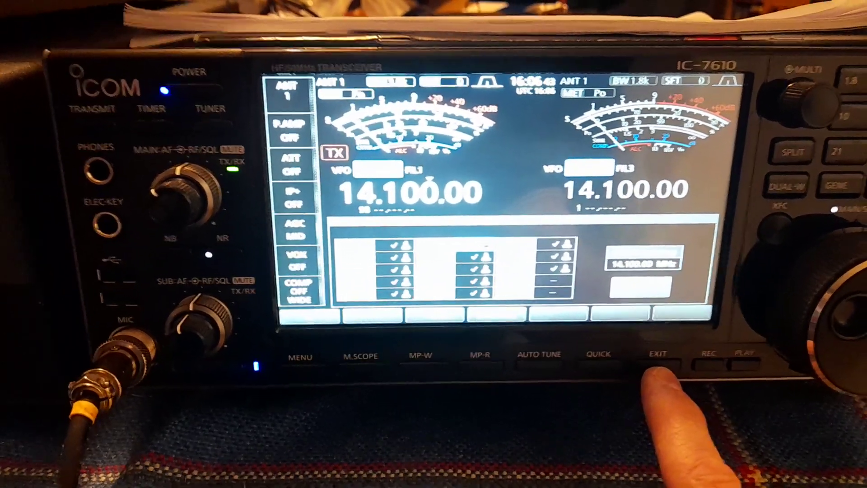
Step: Exit the completed DPD adjustment screen and set DPD to ON from the menu
click(657, 363)
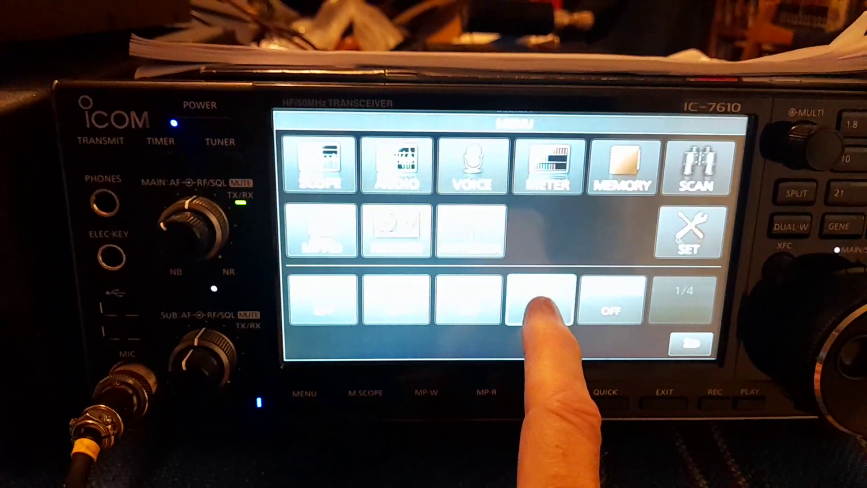
click(556, 298)
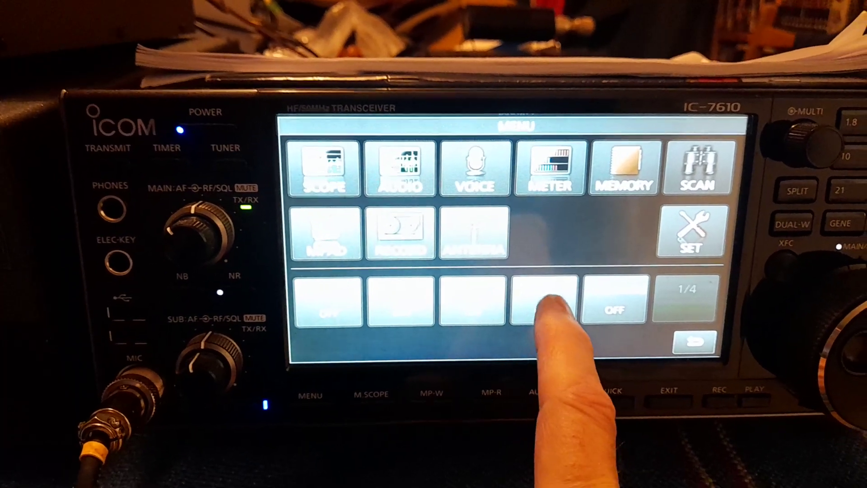